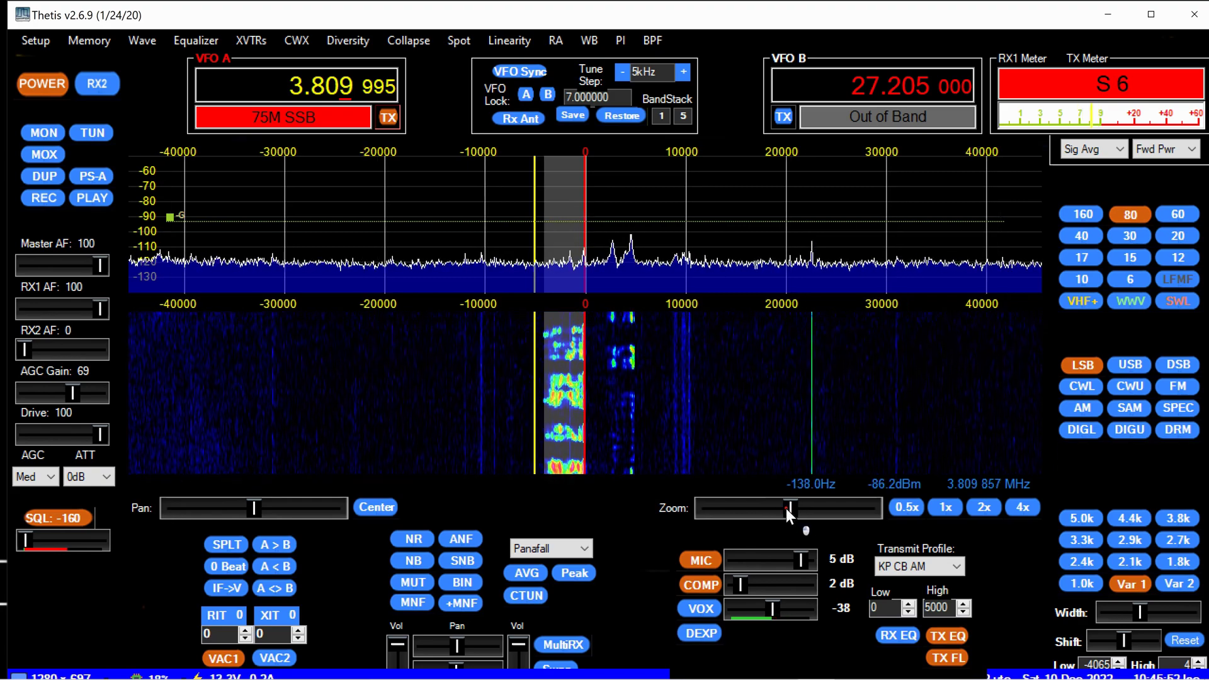
Zoom the panadapter in to about ±6 kHz around the 3.809 MHz LSB voice signal.
drag(787, 509, 863, 512)
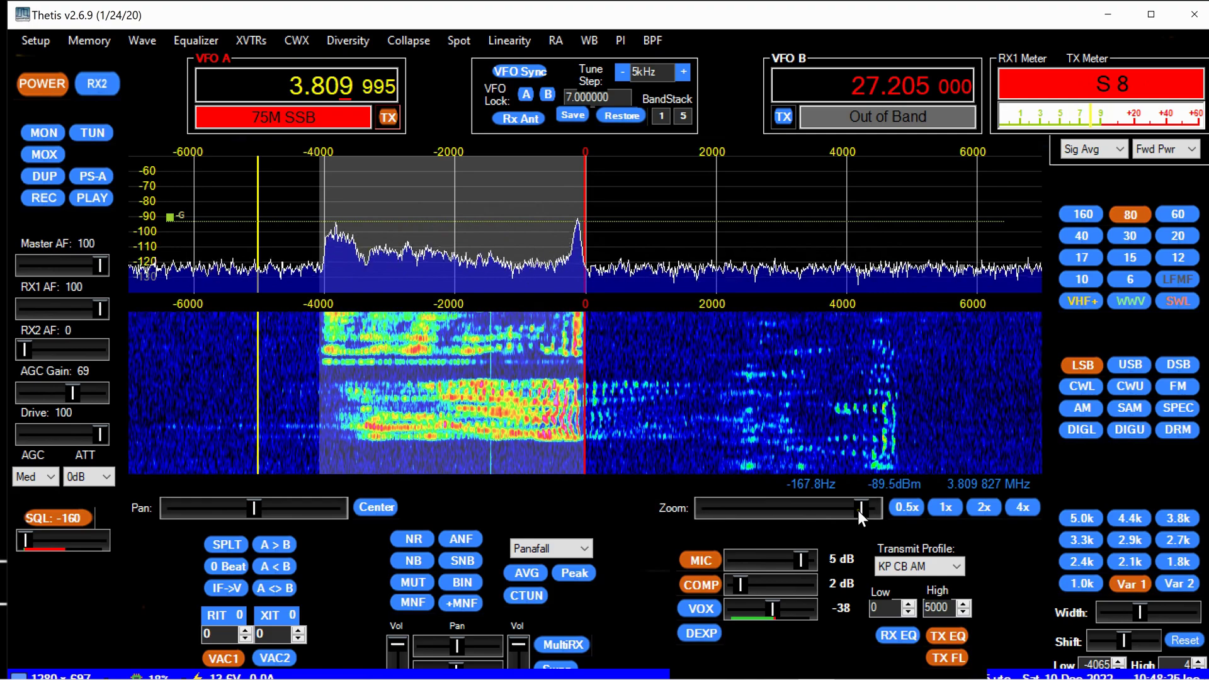
scroll(861, 508, down, 1)
Zoom the panadapter back out to roughly ±40 kHz around 3.809 MHz.
drag(860, 506, 784, 505)
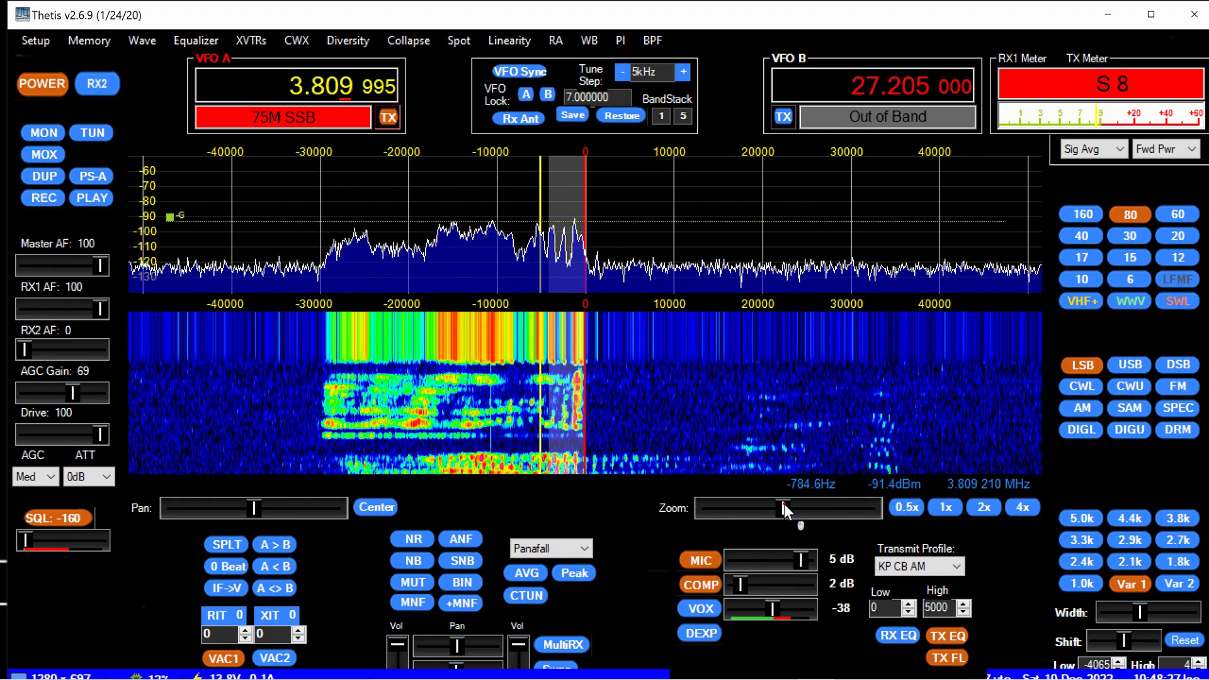